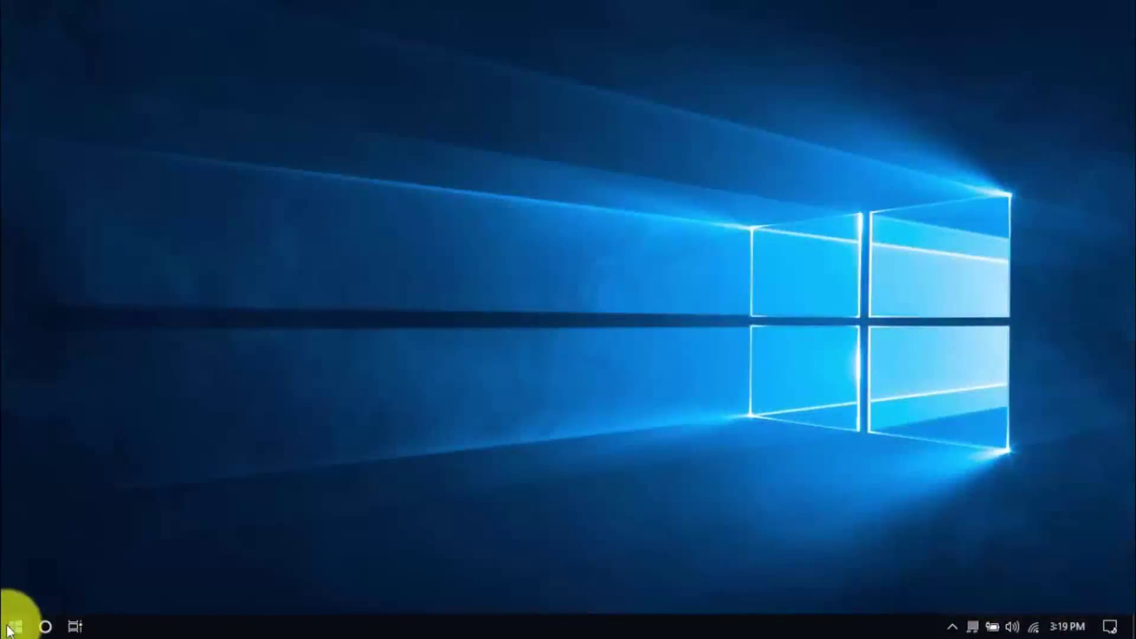
In Power Options' shutdown settings, uncheck fast startup and Sleep and save
right_click(9, 631)
click(106, 188)
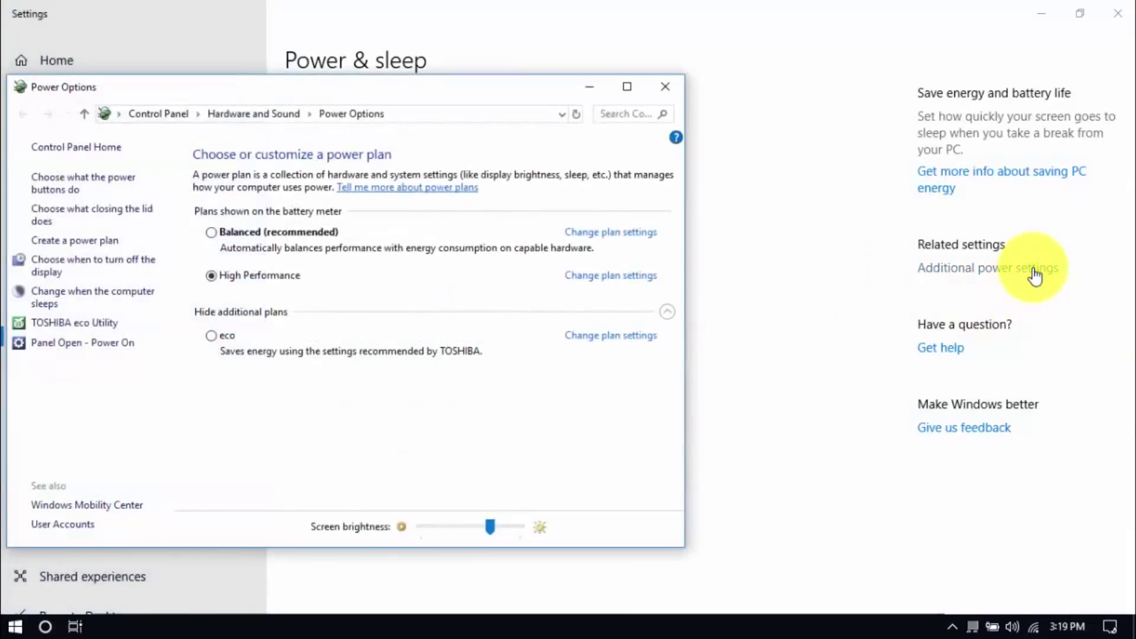
click(66, 188)
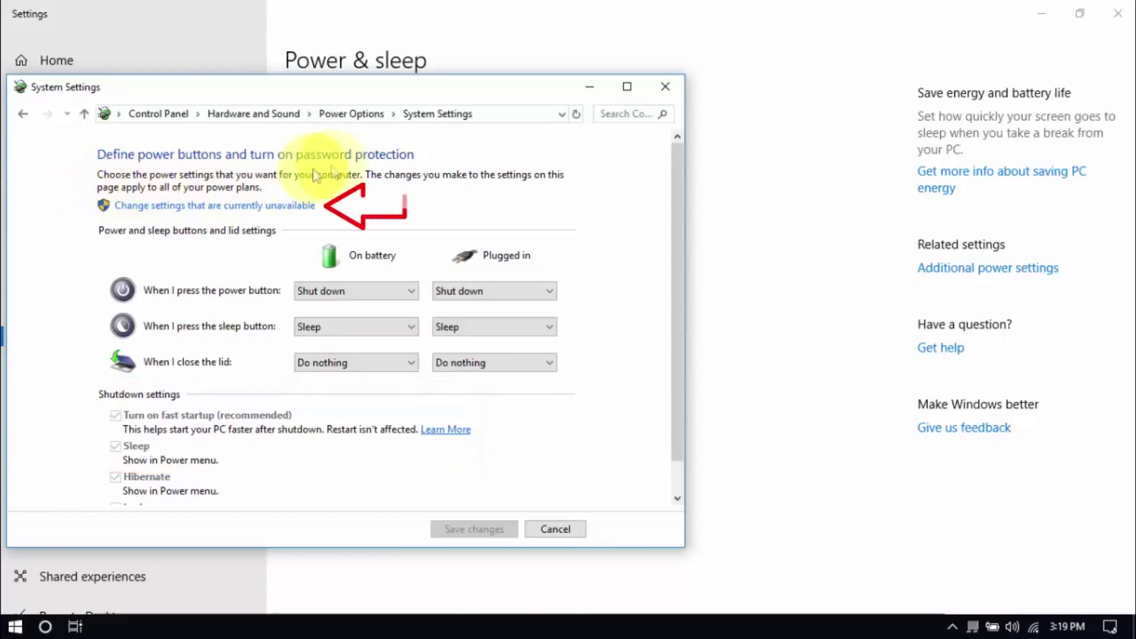
click(283, 207)
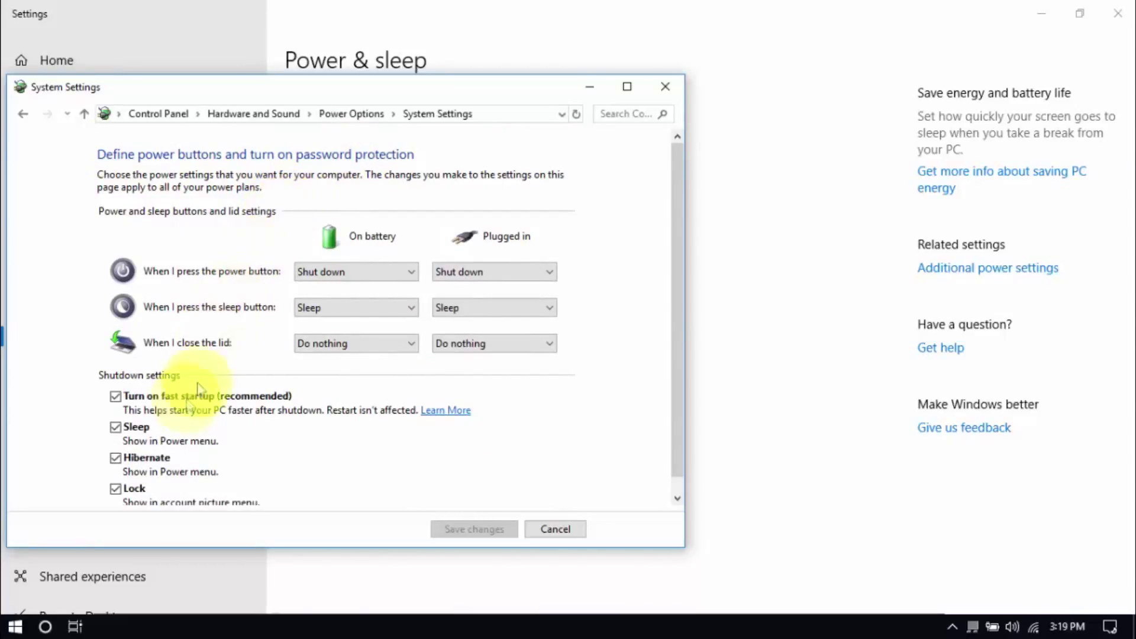
click(177, 397)
click(136, 428)
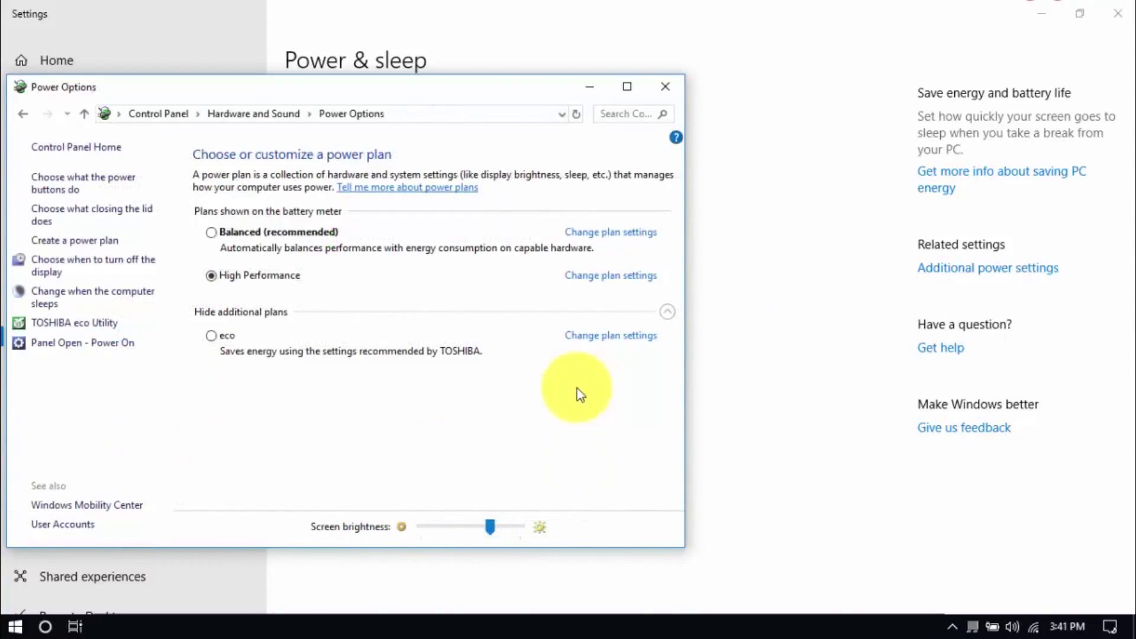
Open the advanced power settings for the High Performance plan
click(626, 275)
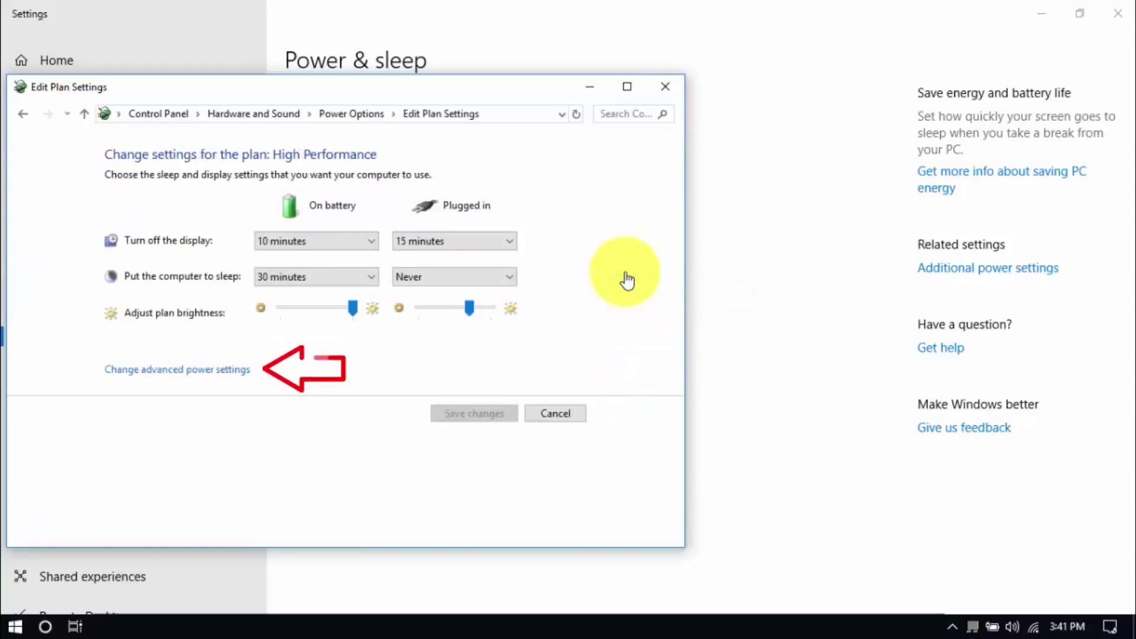
click(189, 370)
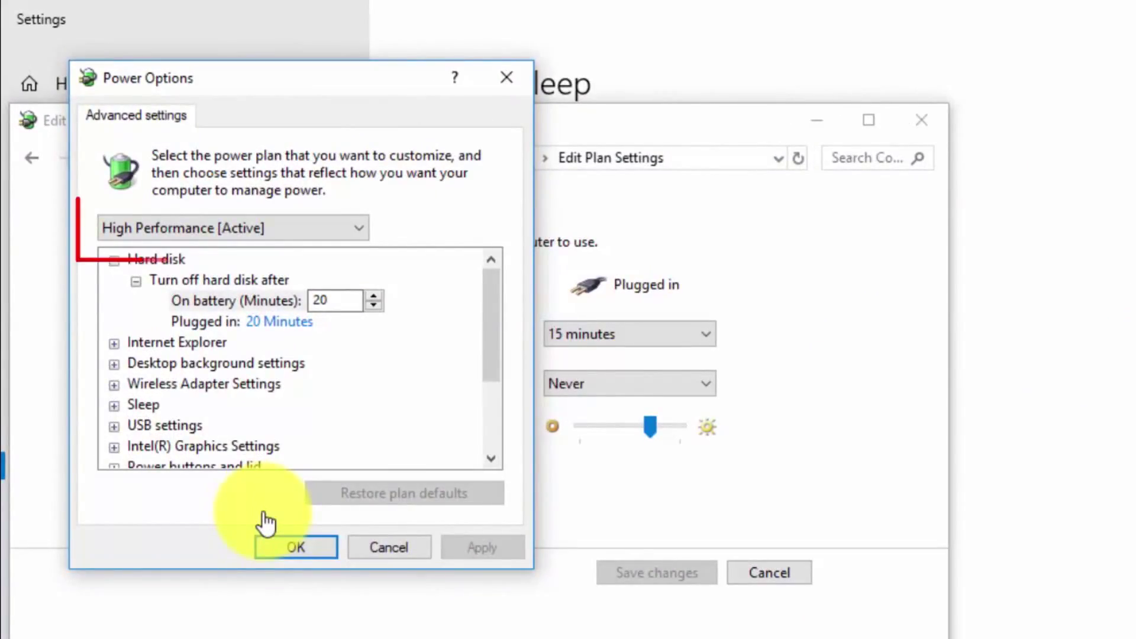
click(314, 234)
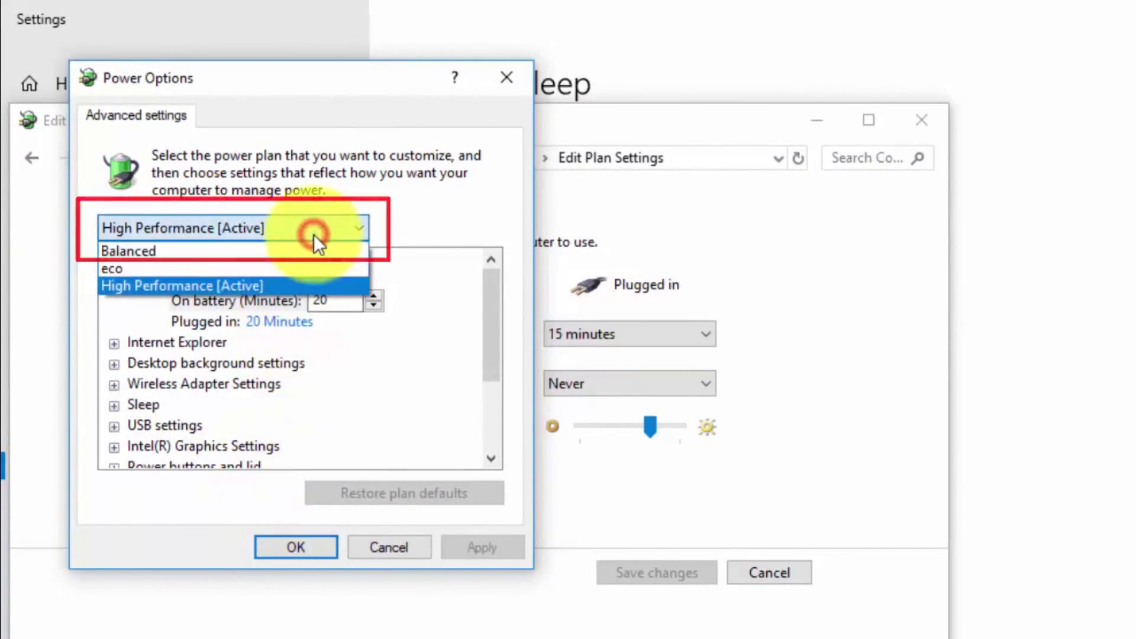
click(313, 234)
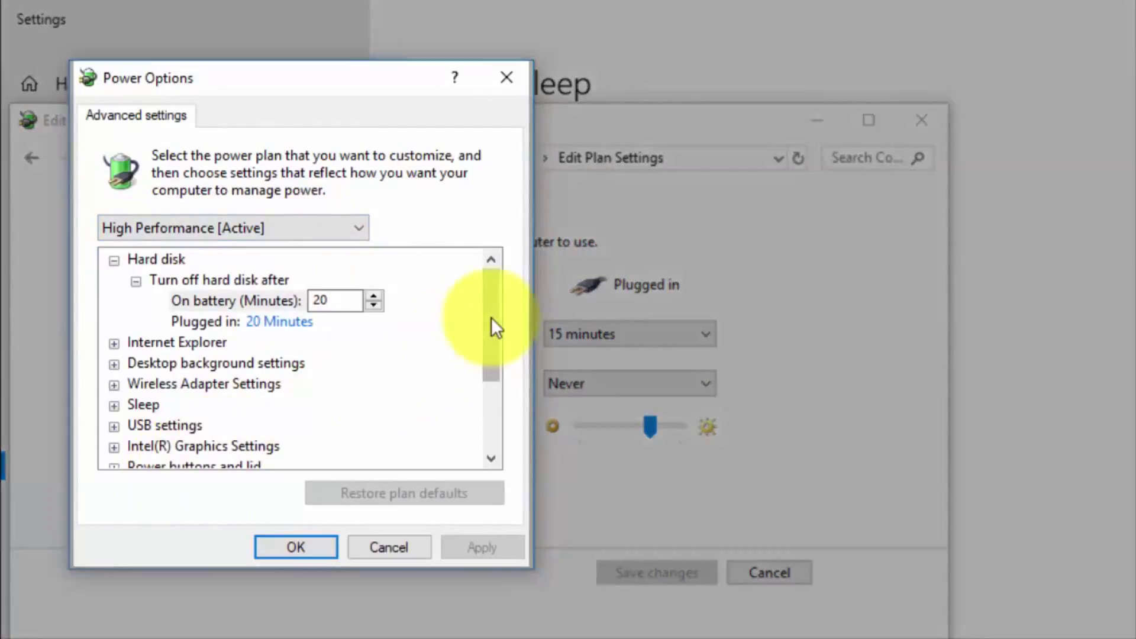
drag(491, 322, 488, 389)
Set Intel(R) Graphics Power Plan to Balanced for battery and plugged in, then check PCI Express Link State Power Management
click(114, 322)
click(135, 344)
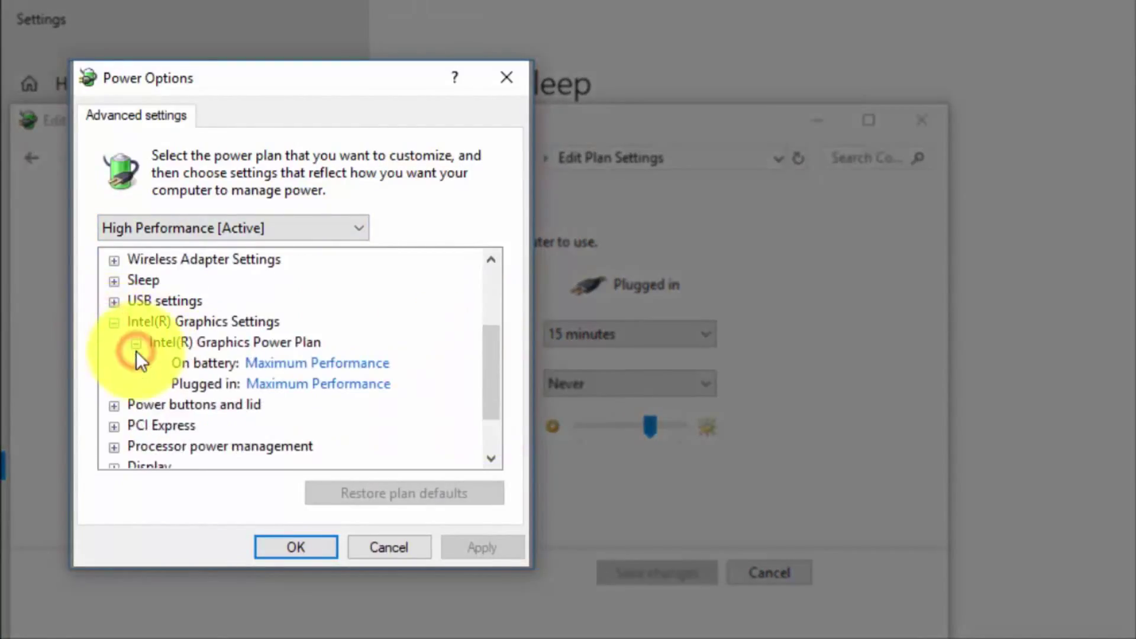
click(323, 365)
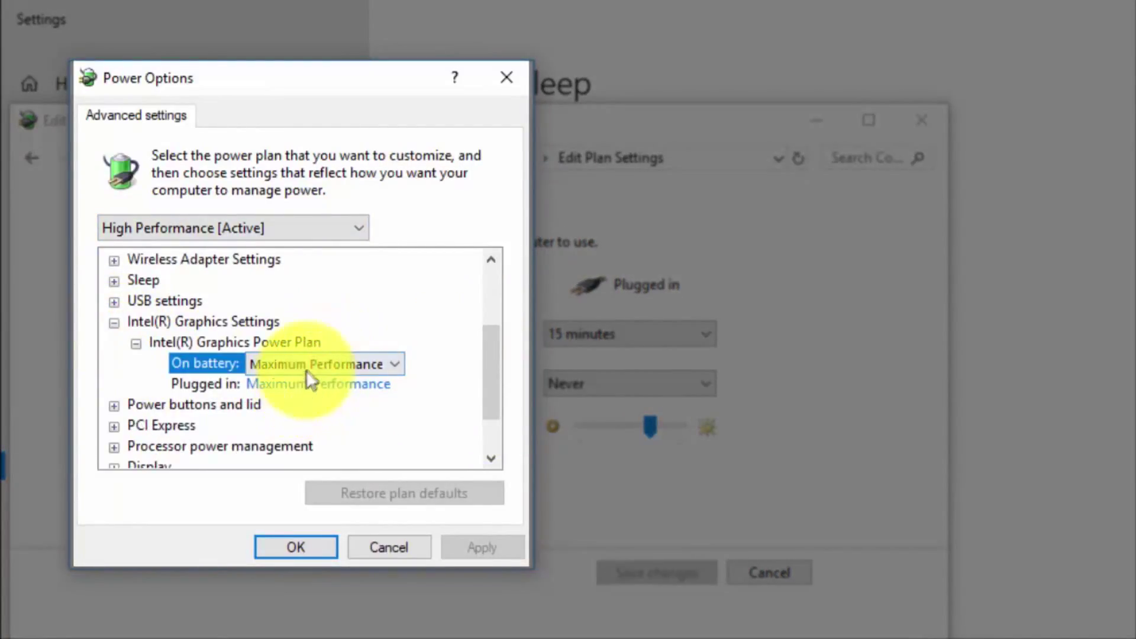
click(307, 370)
click(296, 399)
click(298, 392)
click(299, 393)
click(296, 421)
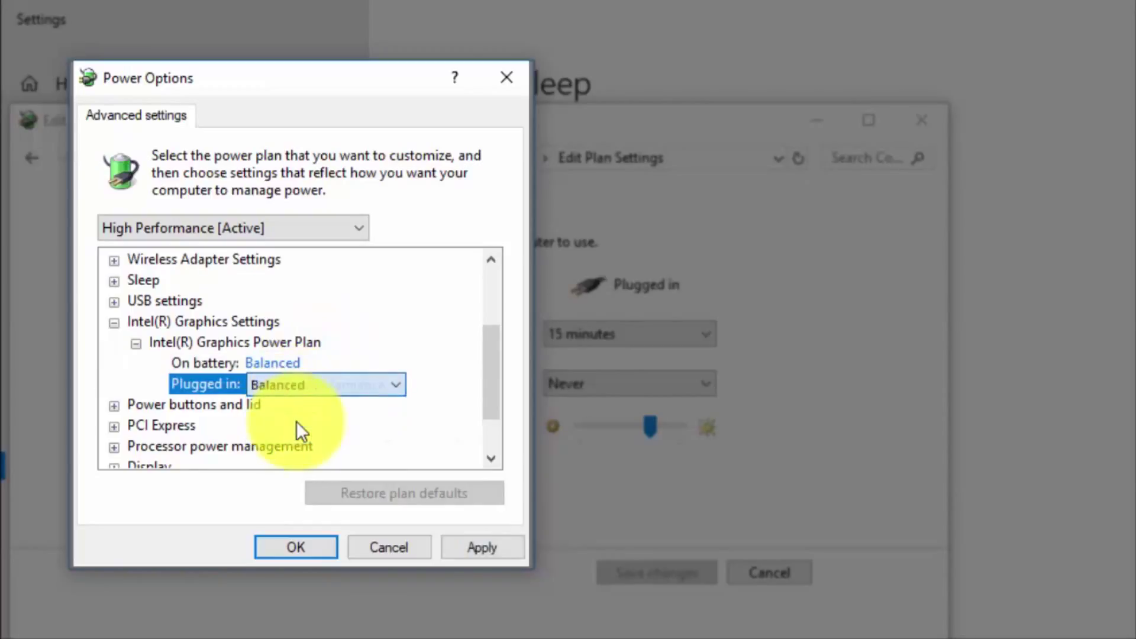
click(114, 426)
click(137, 445)
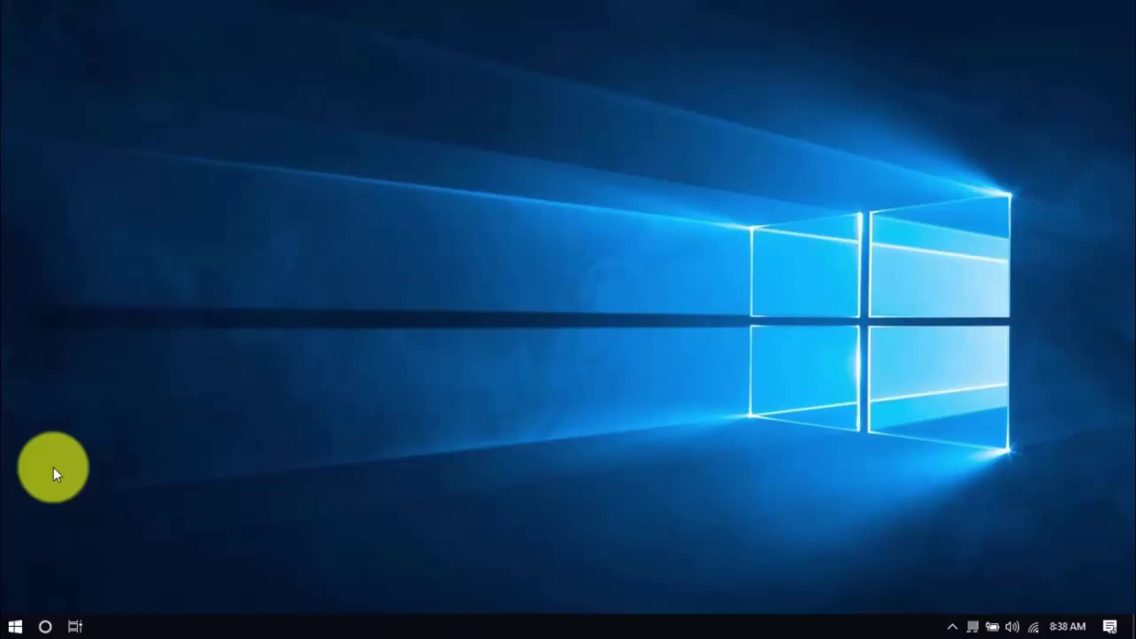
Open Settings > Apps & features and expand the unused 260 MB app to show Uninstall
click(13, 630)
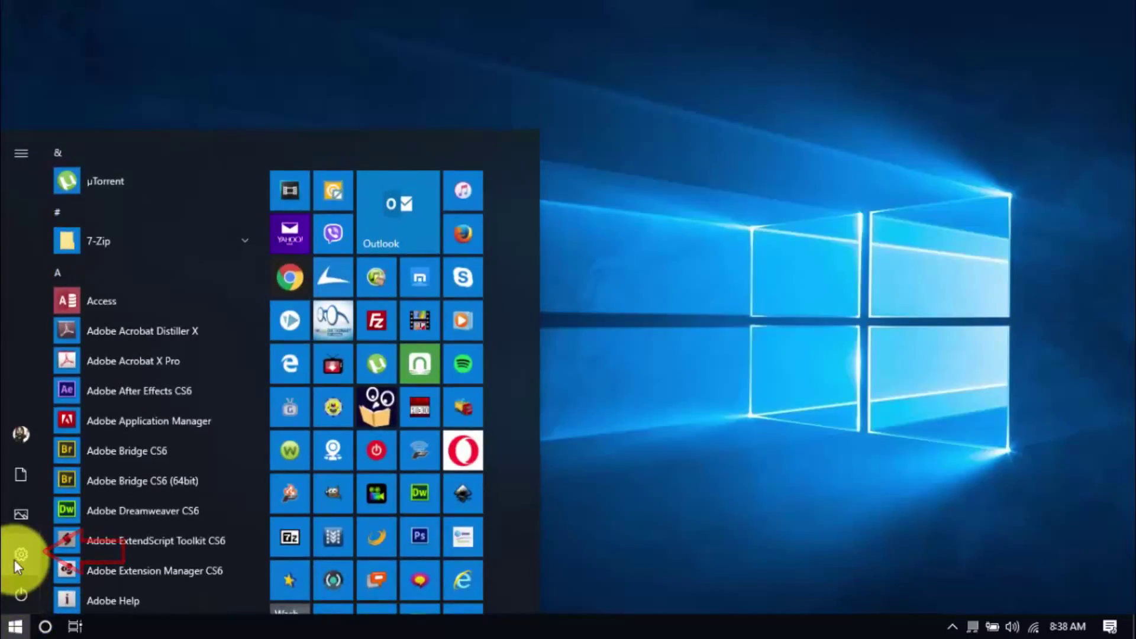
click(18, 559)
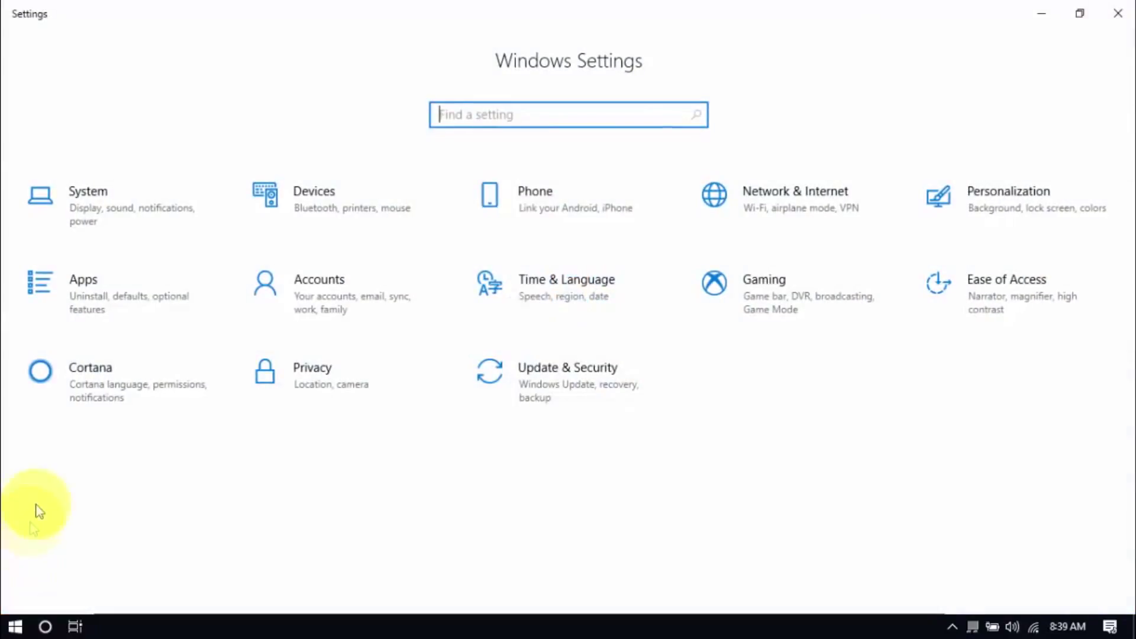
click(109, 274)
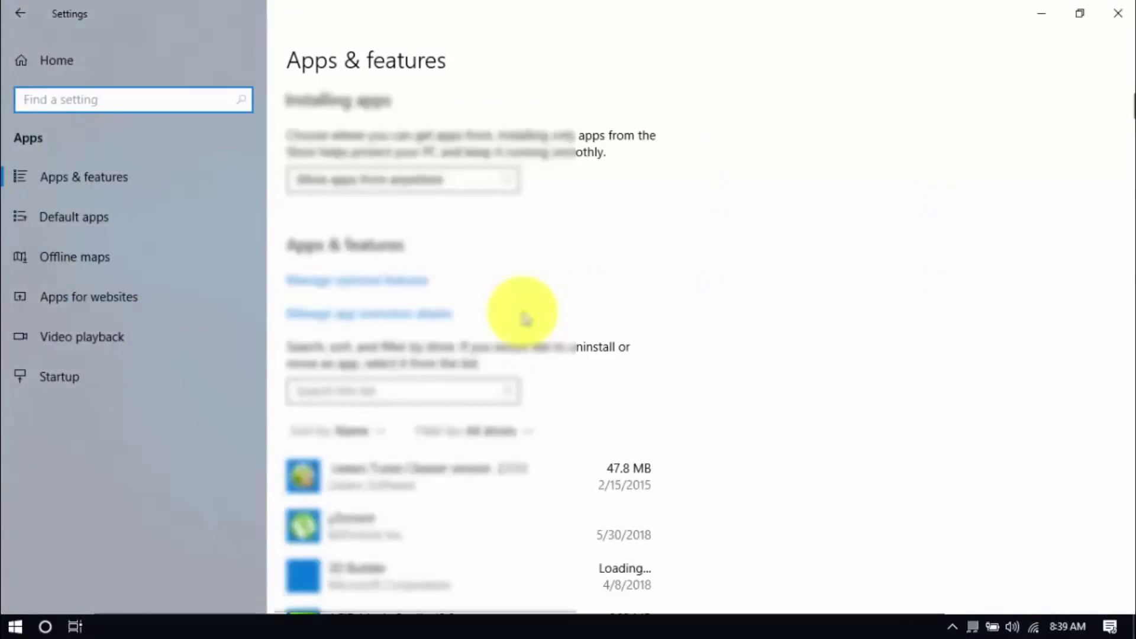
scroll(556, 531, down, 6)
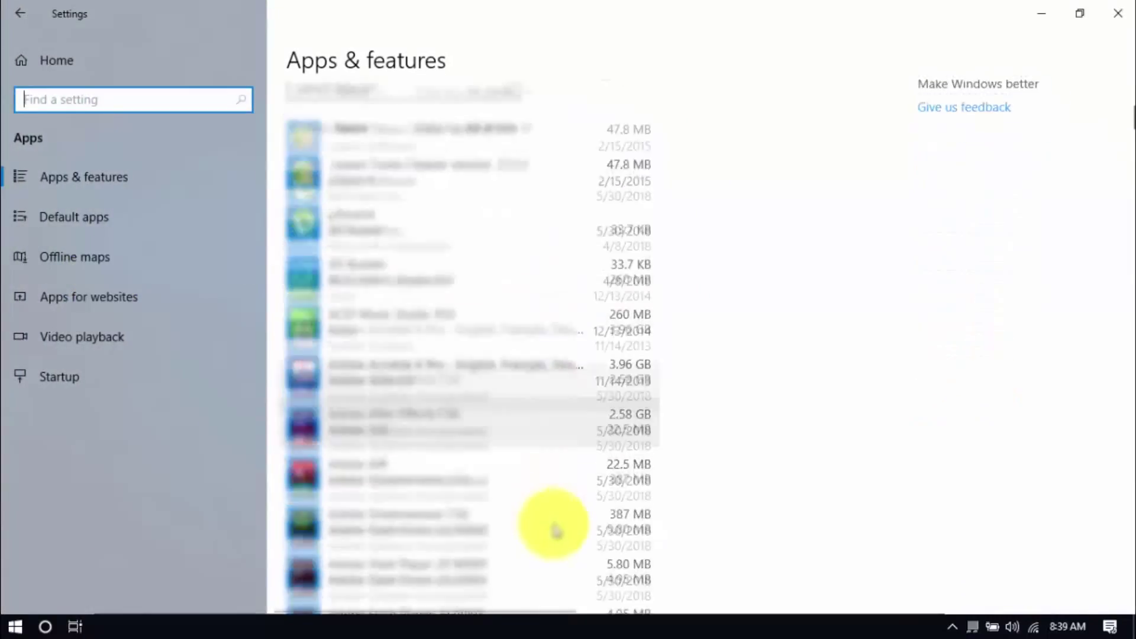
click(520, 261)
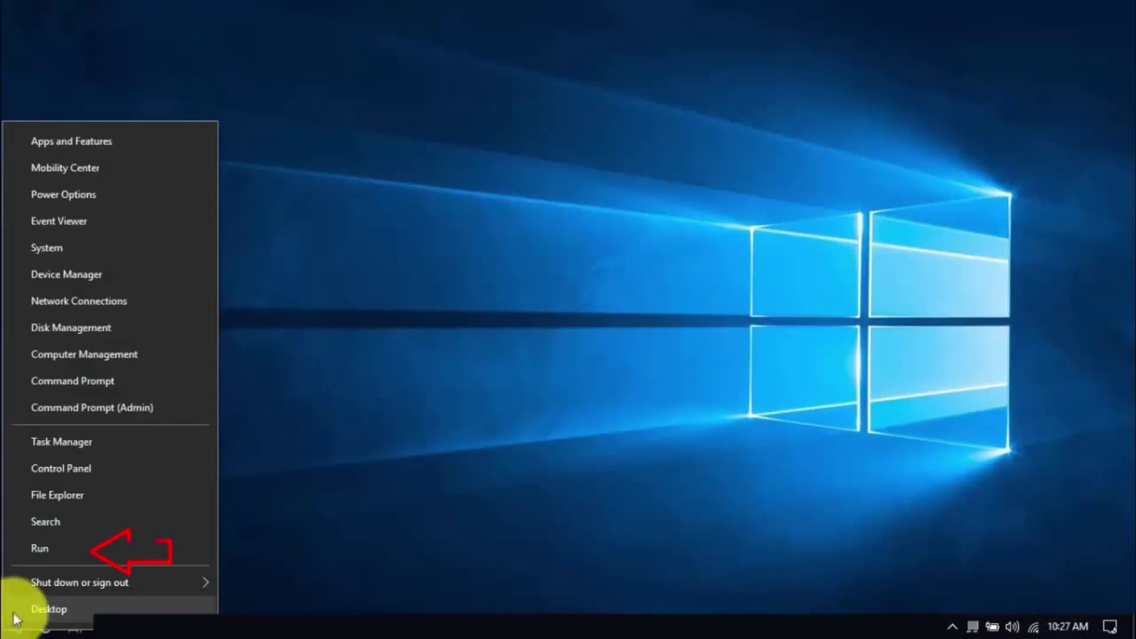
Run %temp% and delete all 57 items in the user's Temp folder
click(56, 545)
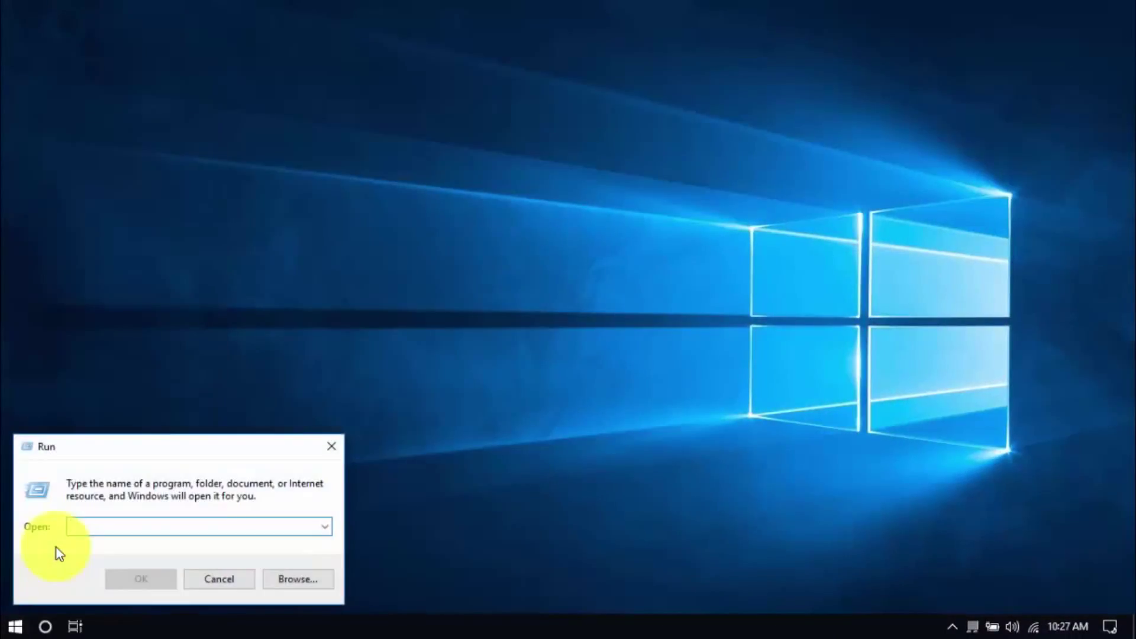
text(%temp%)
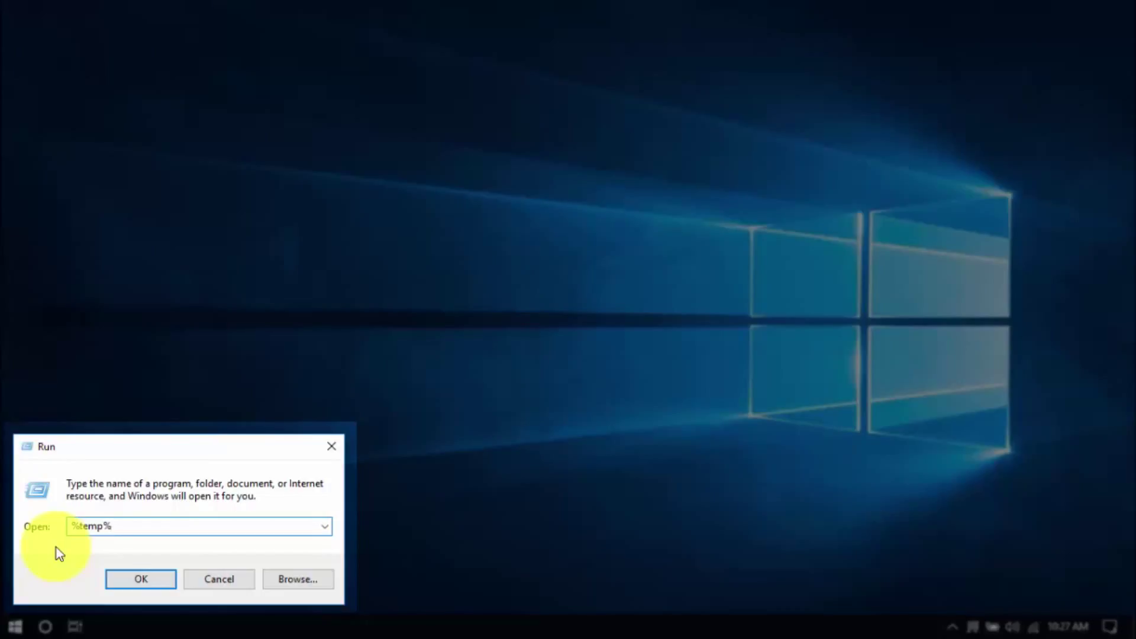
key(Return)
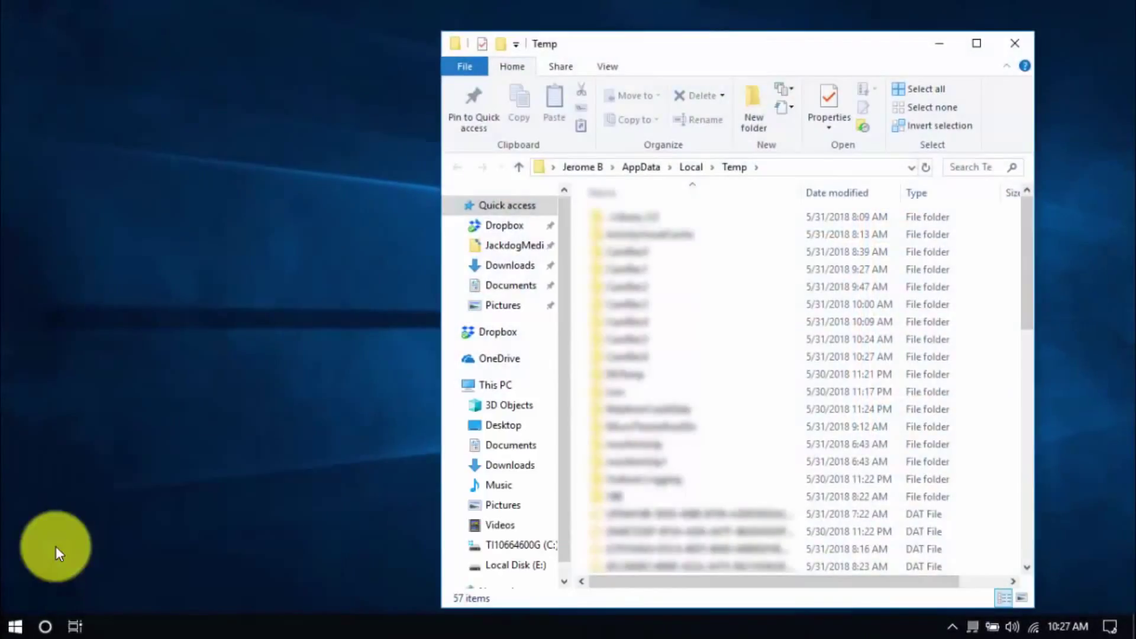
click(664, 424)
key(ctrl+a)
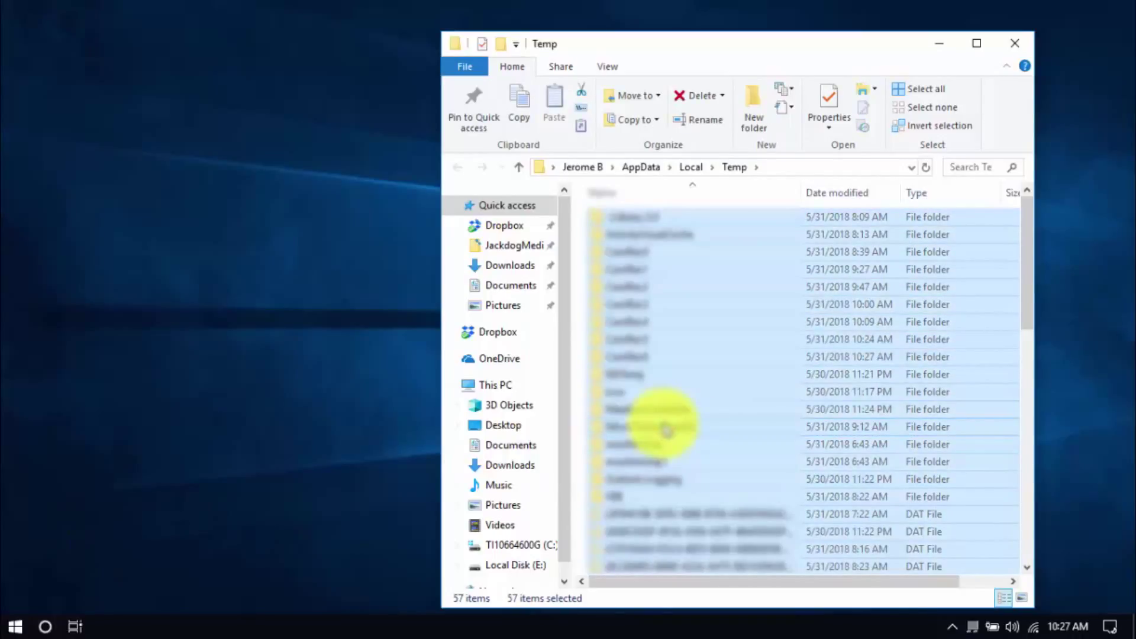
key(Delete)
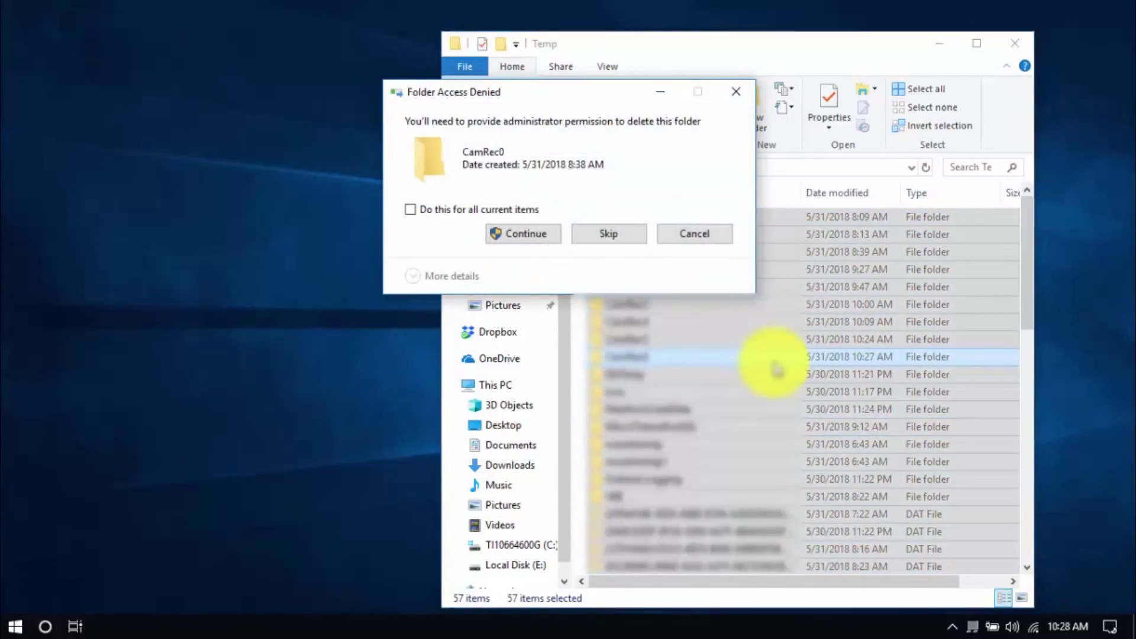
Open the Windows Temp folder via Run and select all 95 items
right_click(18, 624)
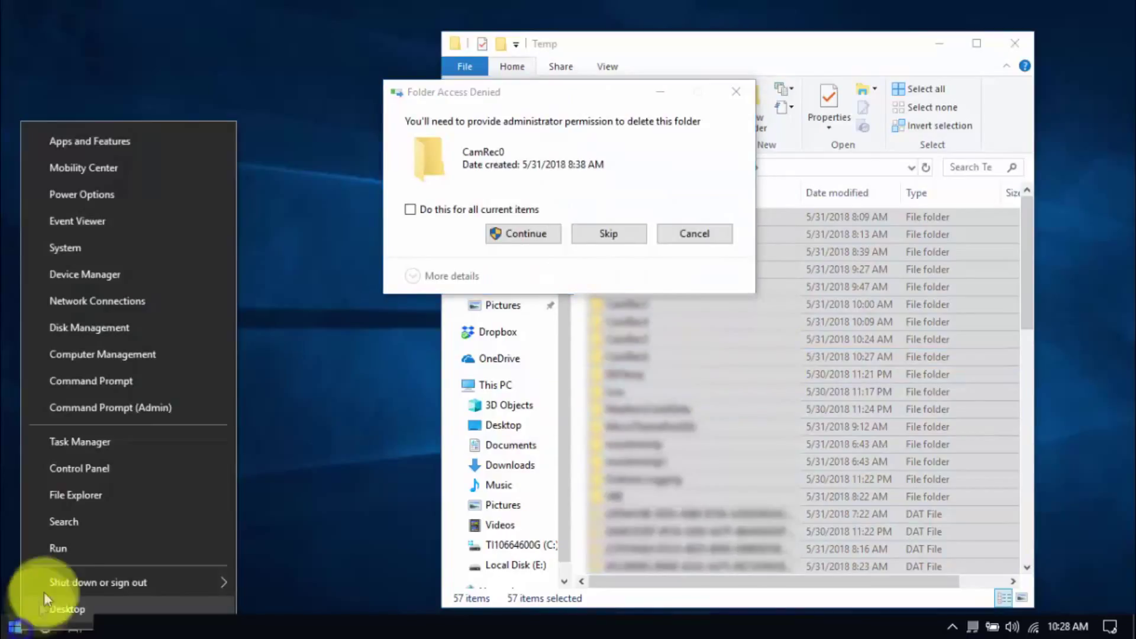
click(66, 541)
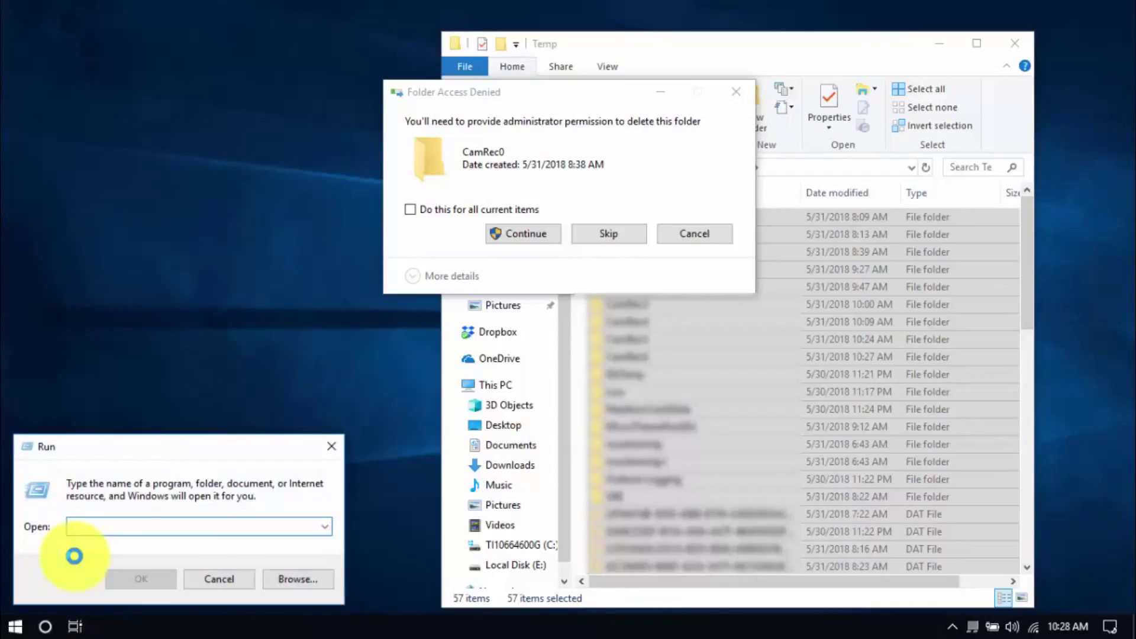
click(139, 580)
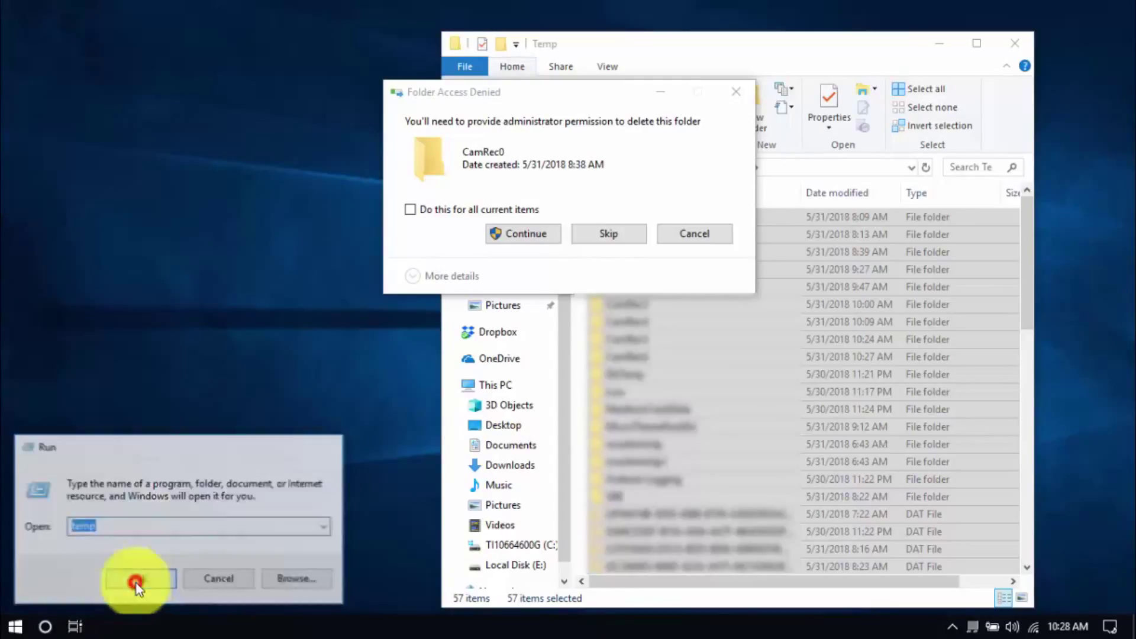
click(627, 409)
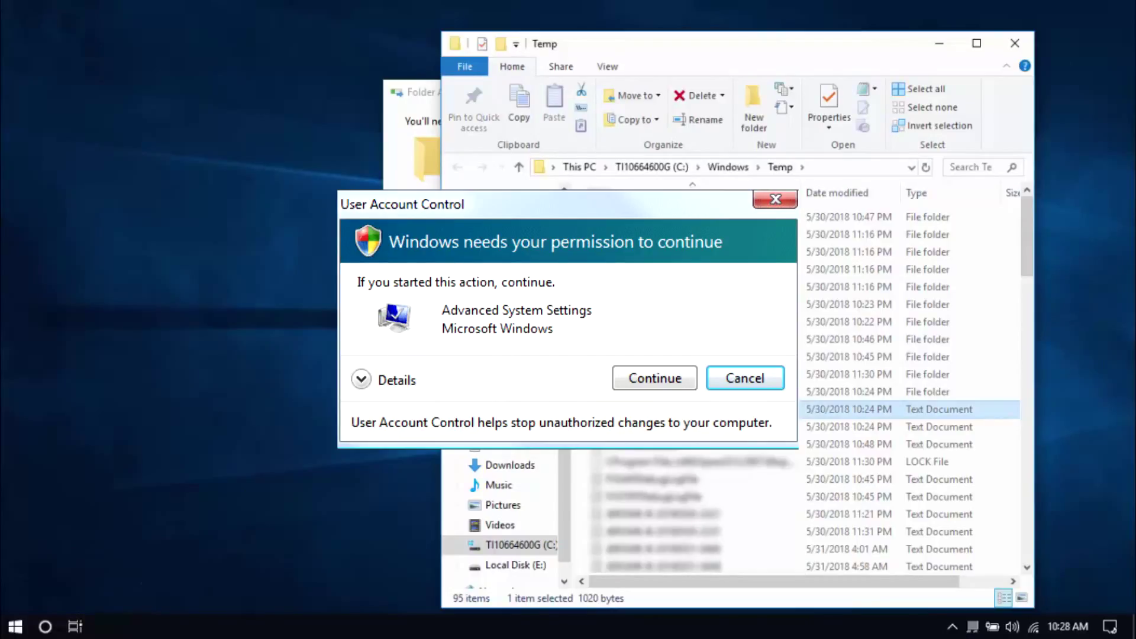
key(ctrl+a)
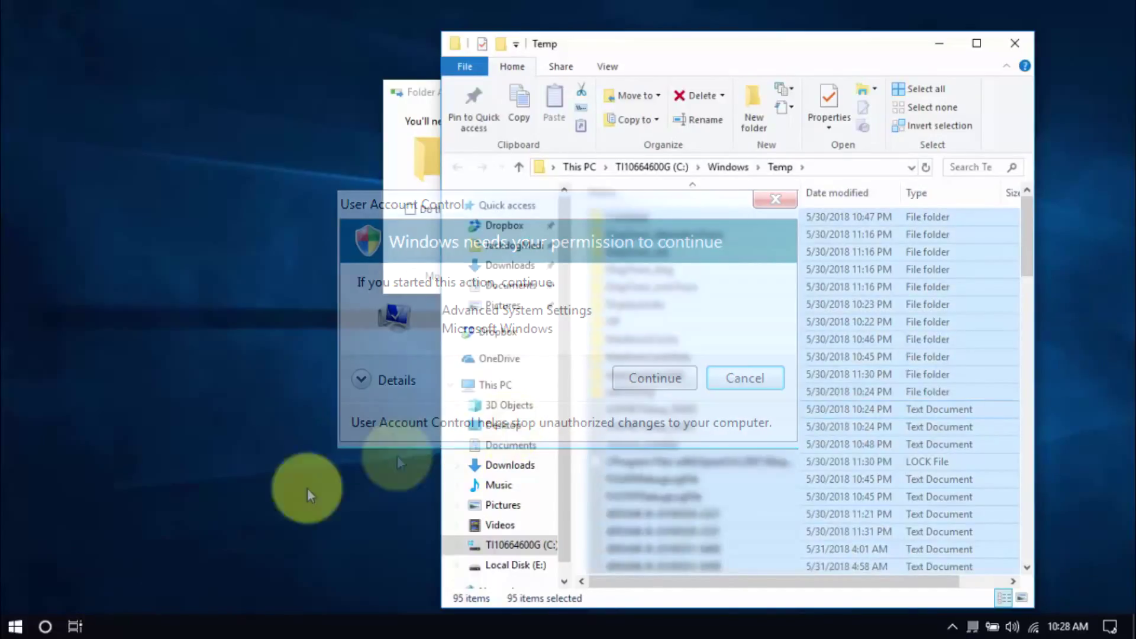
Open the Windows Prefetch folder, holding 537 items, from the Run box
click(11, 628)
click(64, 554)
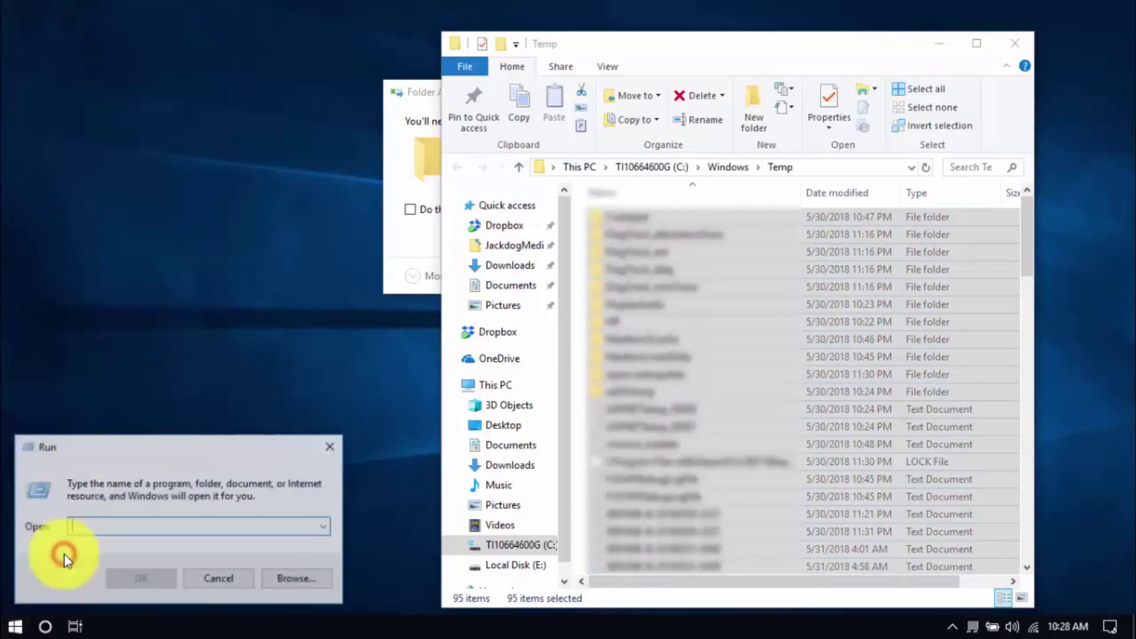
text(prefetch)
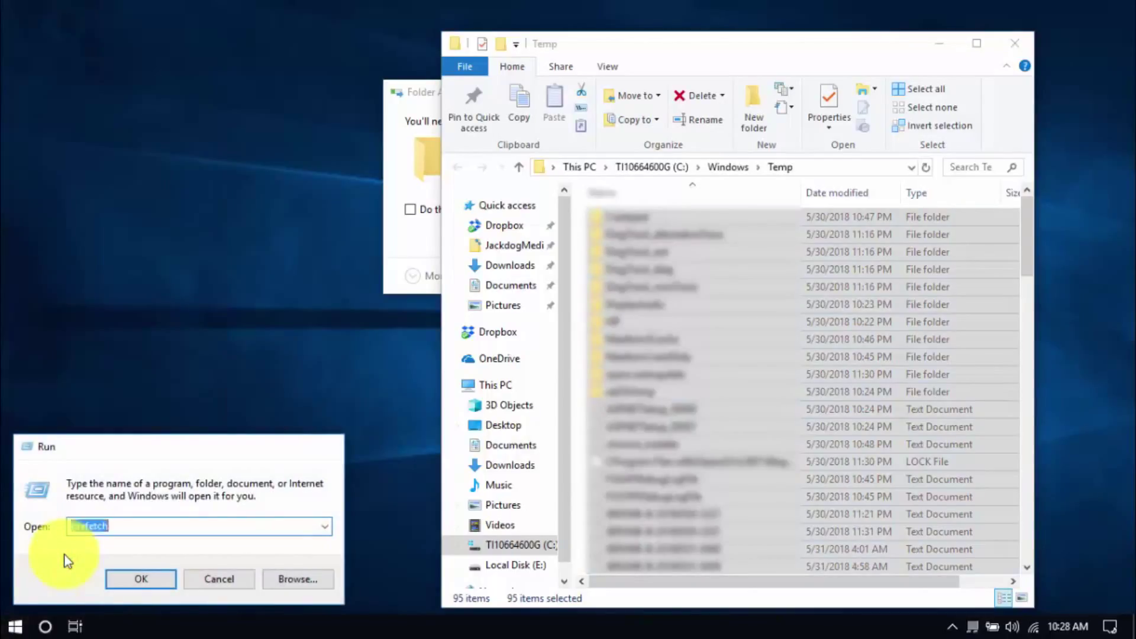
key(Return)
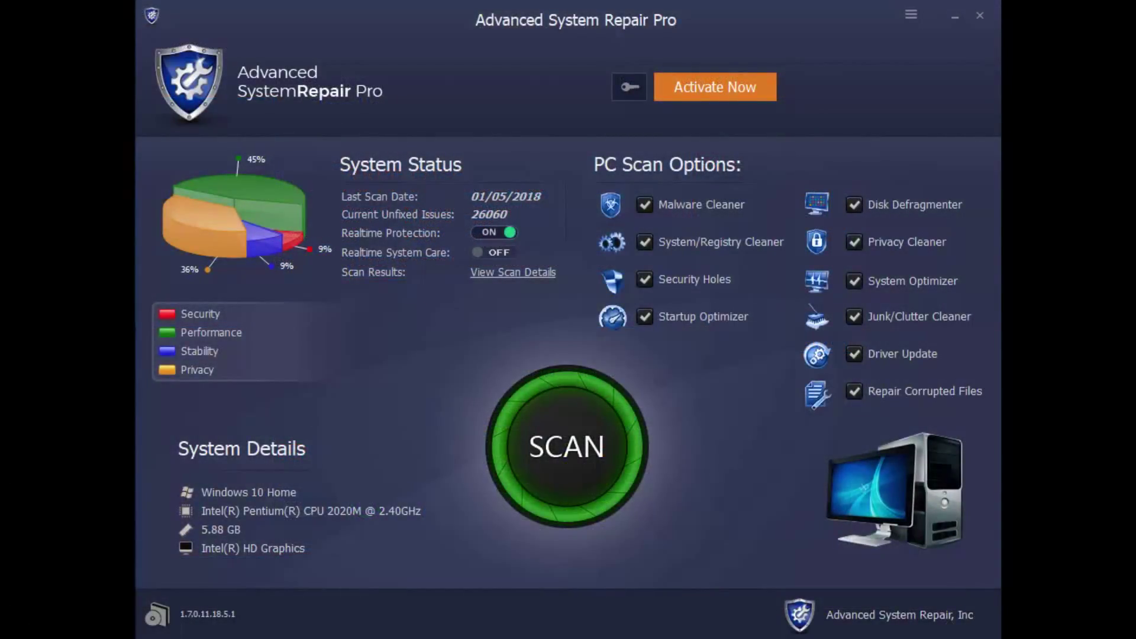
Start a full system scan in Advanced System Repair Pro
click(547, 468)
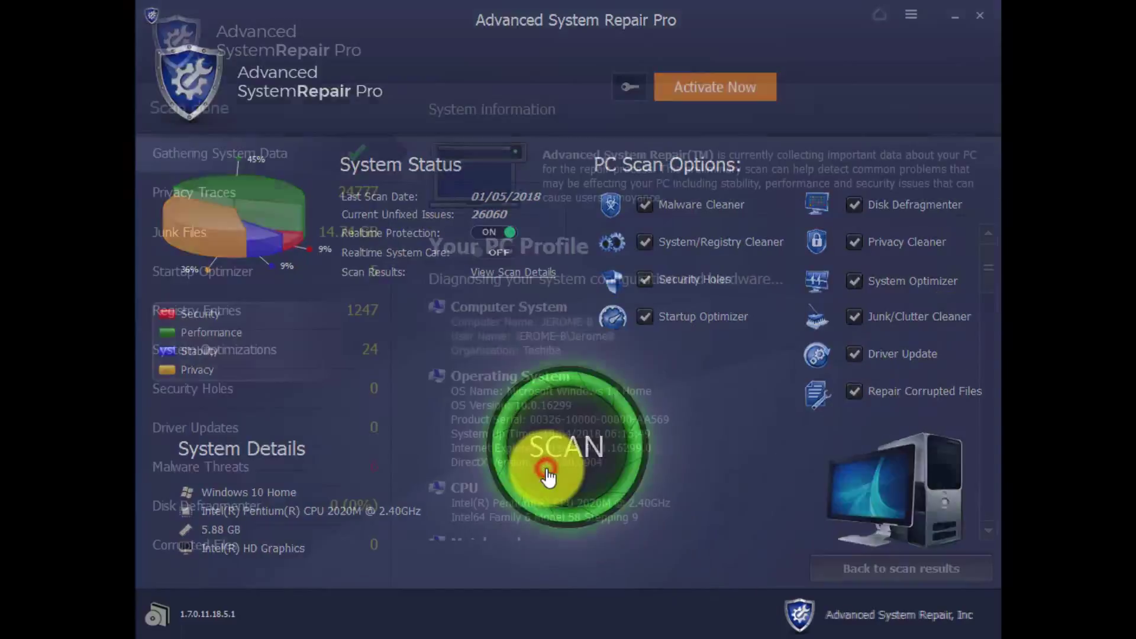